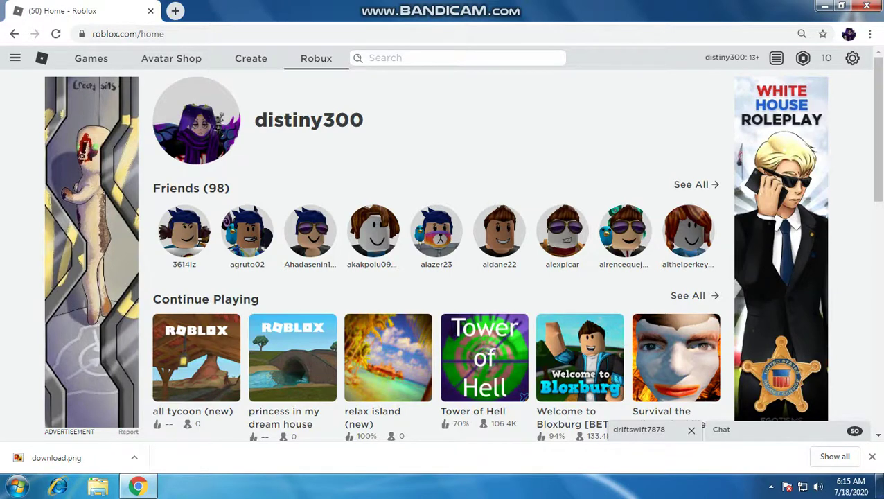
- Open the all tycoon (new) game from the games created on Roblox for editing in Roblox Studio
click(244, 55)
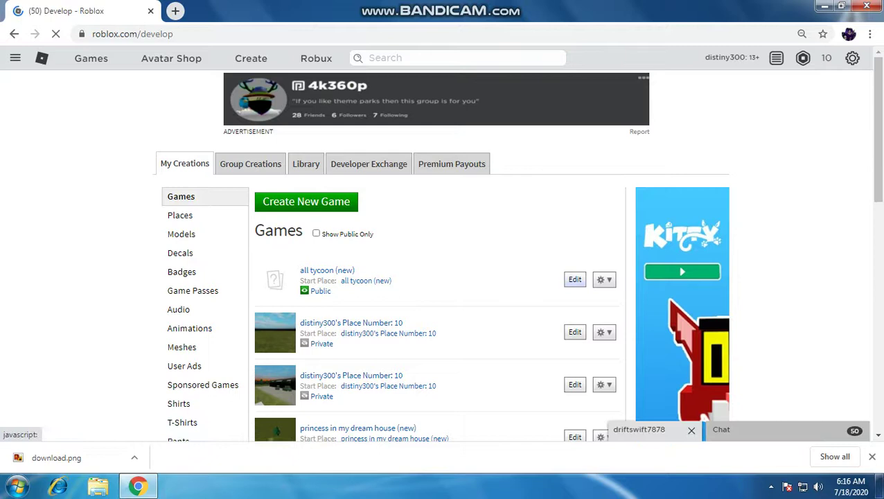
click(575, 279)
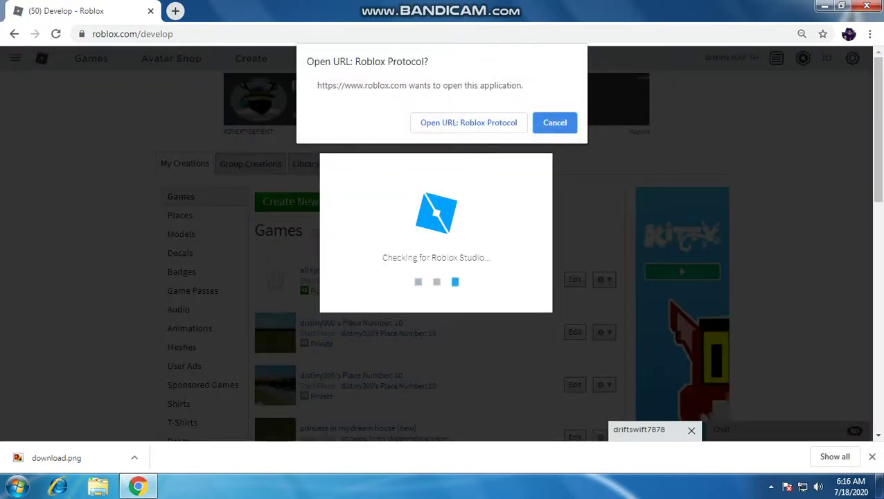
click(473, 122)
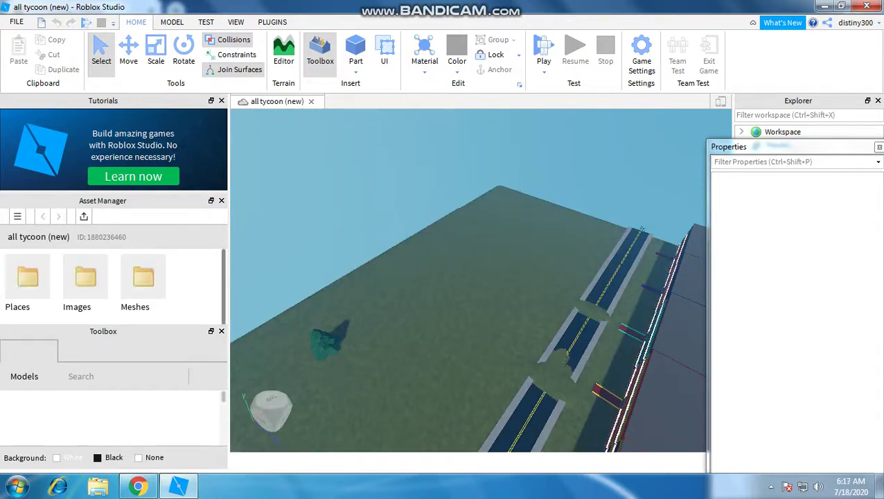
- Insert a Dynamic Light Pole model into the place and rotate it a quarter turn about its vertical axis
right_drag(571, 257, 487, 275)
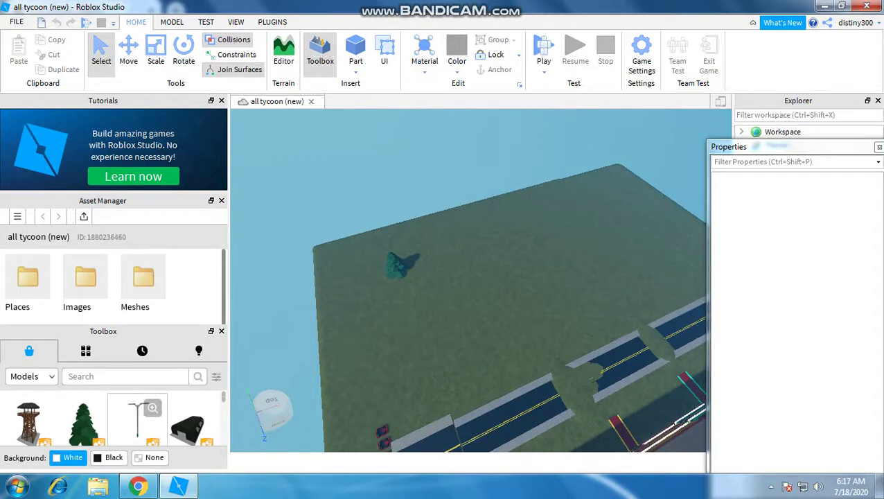
click(138, 420)
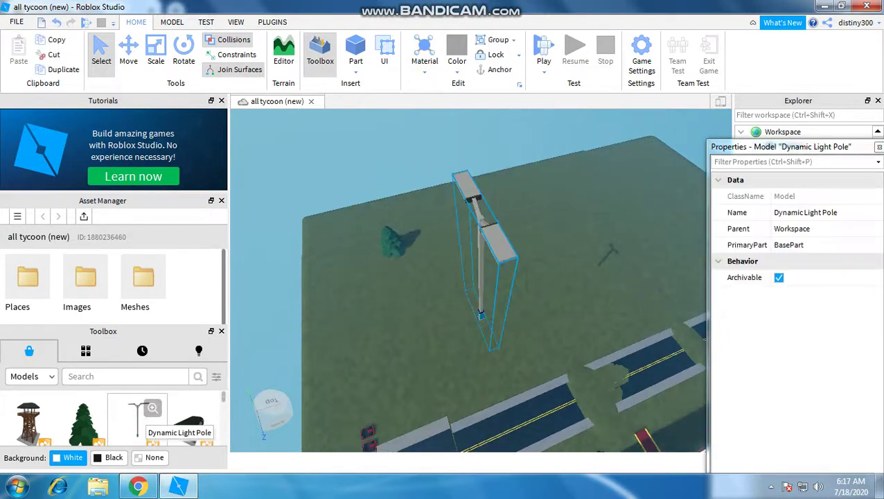
key(ctrl+4)
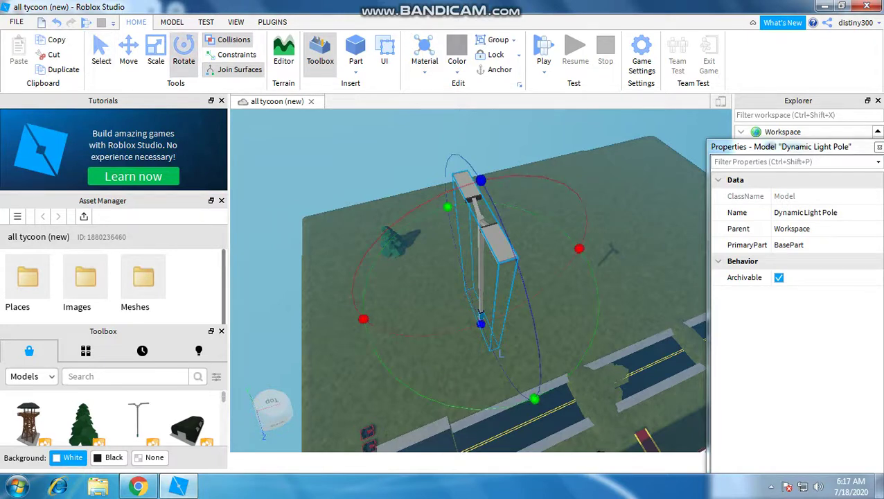
click(530, 413)
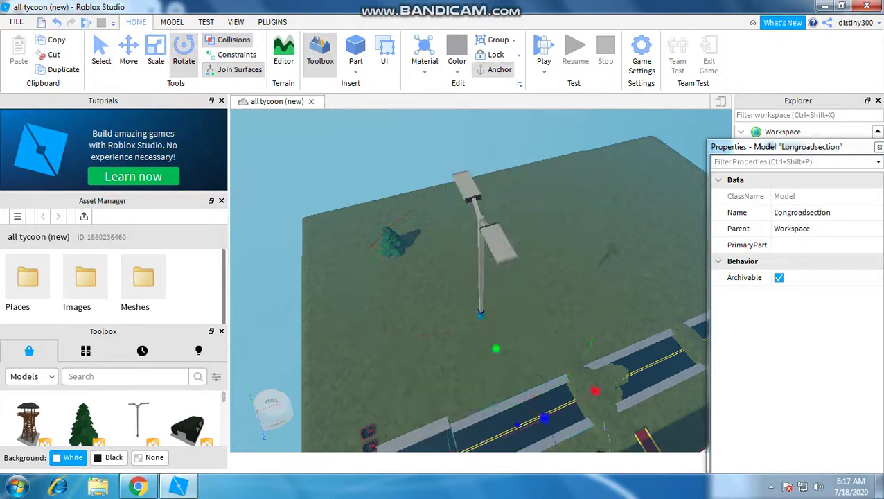
click(475, 234)
click(484, 239)
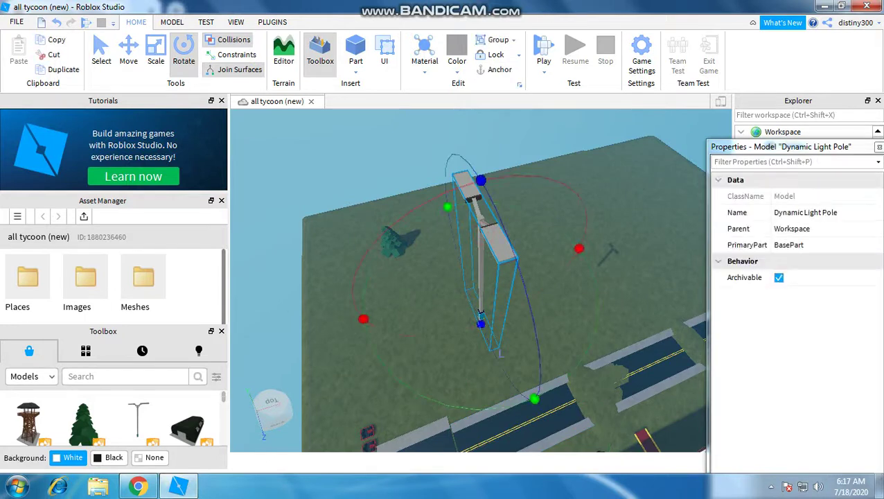
drag(534, 400, 579, 249)
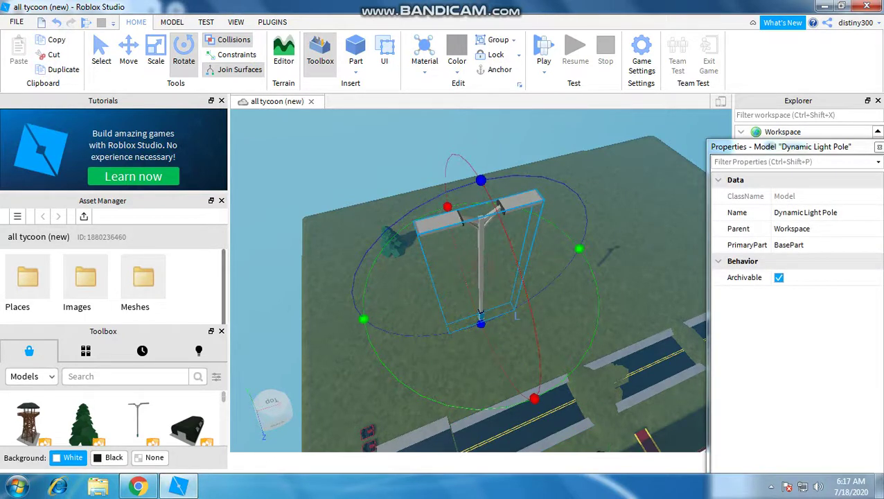
- Move the light pole across the grass to beside the tree and publish the place to Roblox
drag(481, 313, 426, 248)
click(16, 21)
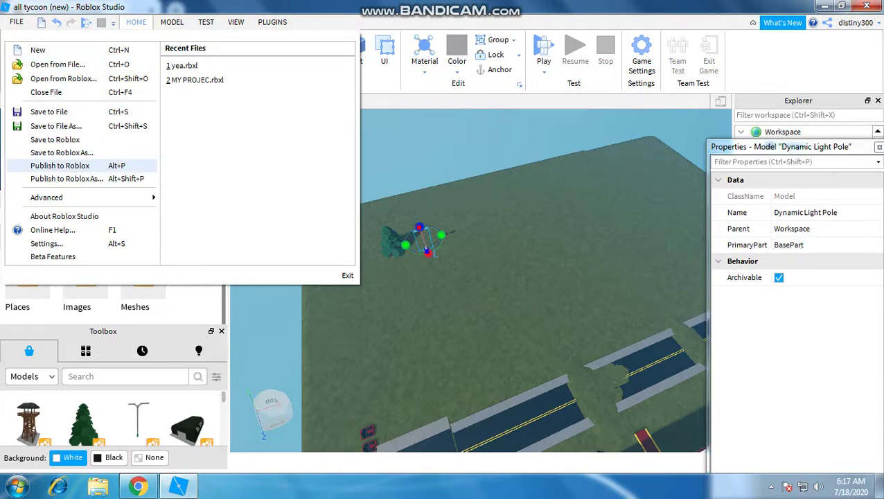
click(104, 165)
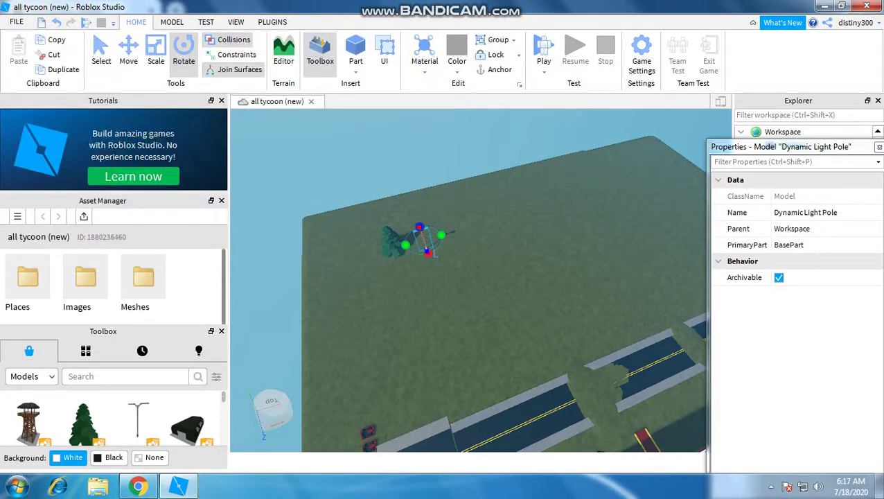
right_drag(525, 234, 419, 214)
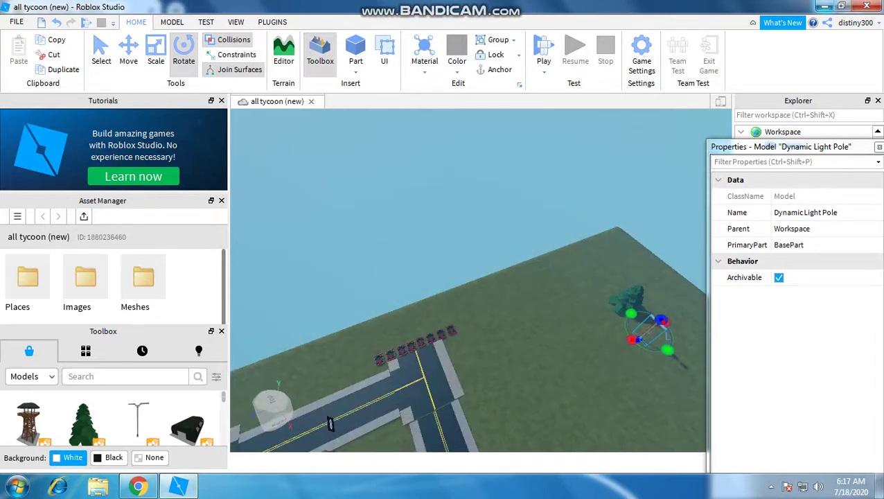
- Switch to Chrome, go back to the Roblox home page and open the all tycoon (new) game page
click(824, 7)
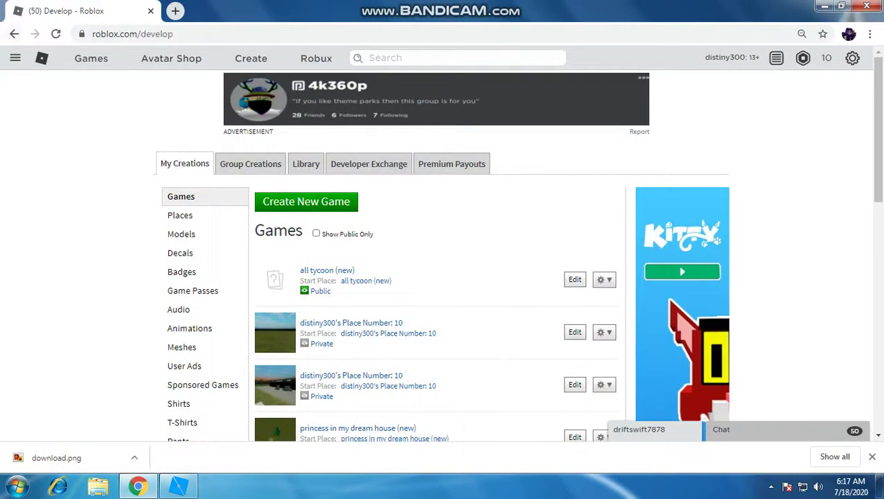
click(13, 33)
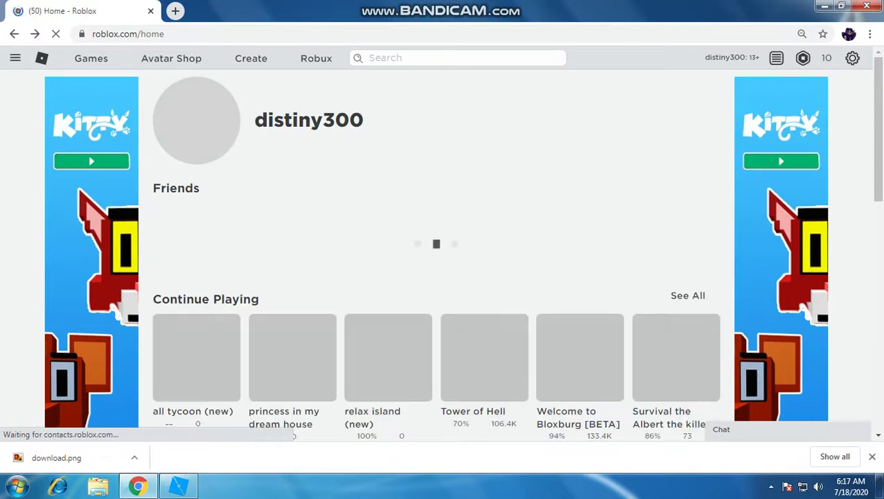
scroll(197, 316, down, 1)
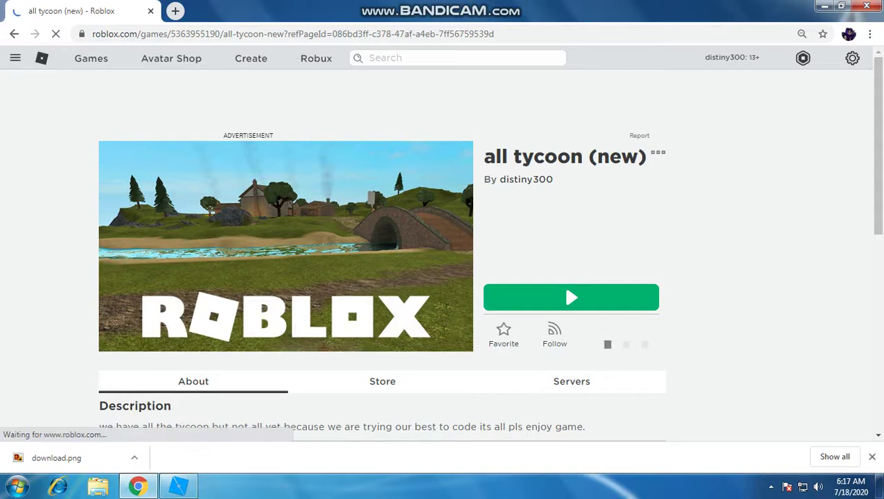
- Look at the passes in the game's store, check the page for adding a pass, and return to the store
scroll(443, 249, down, 1)
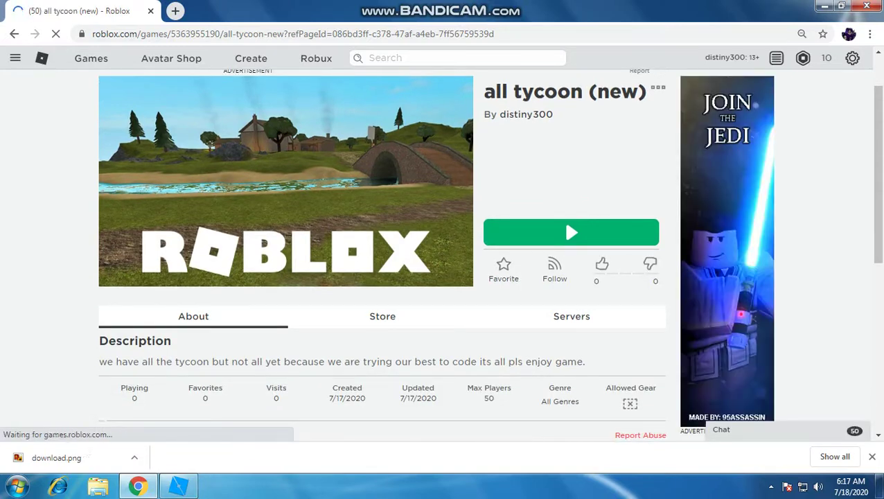
click(383, 317)
scroll(382, 316, down, 2)
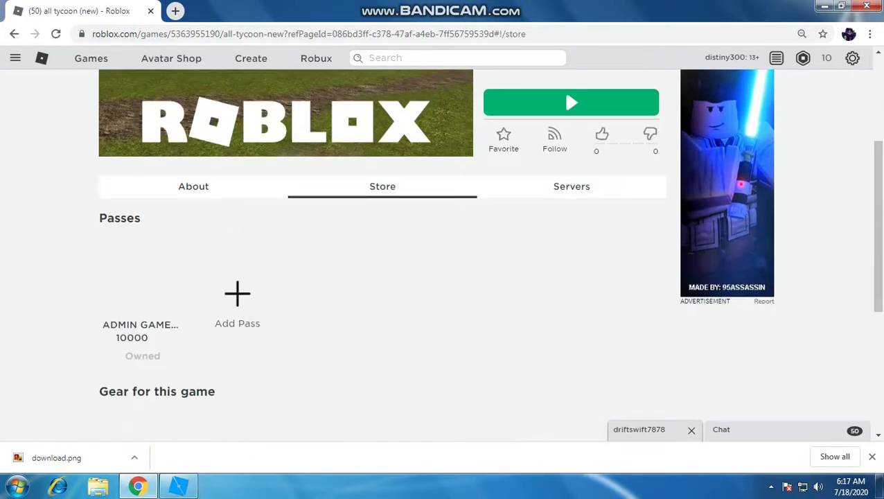
drag(103, 324, 171, 325)
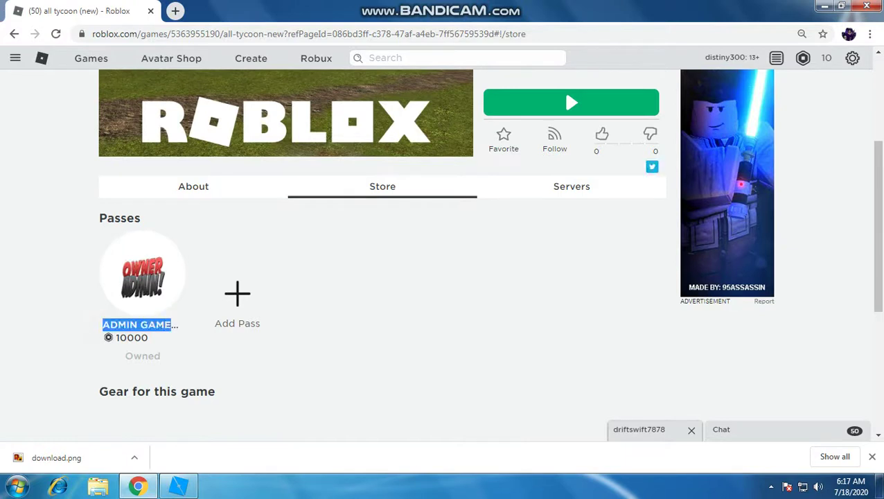
click(194, 344)
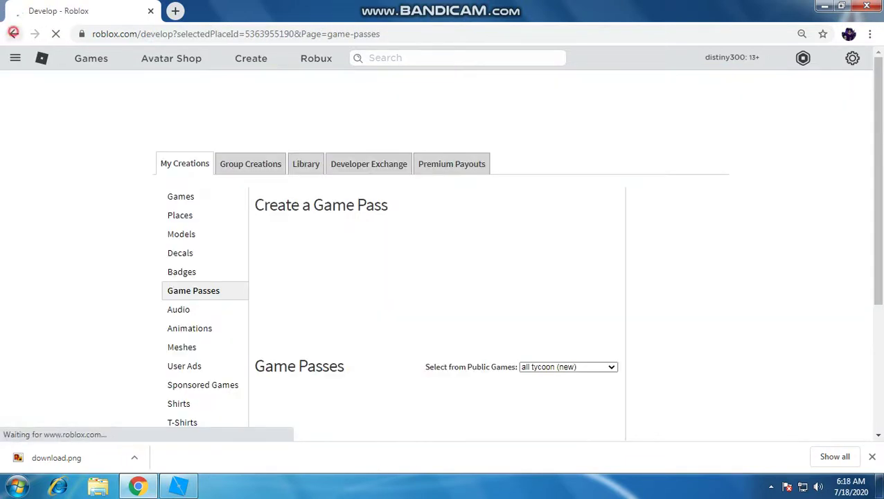
key(alt+Left)
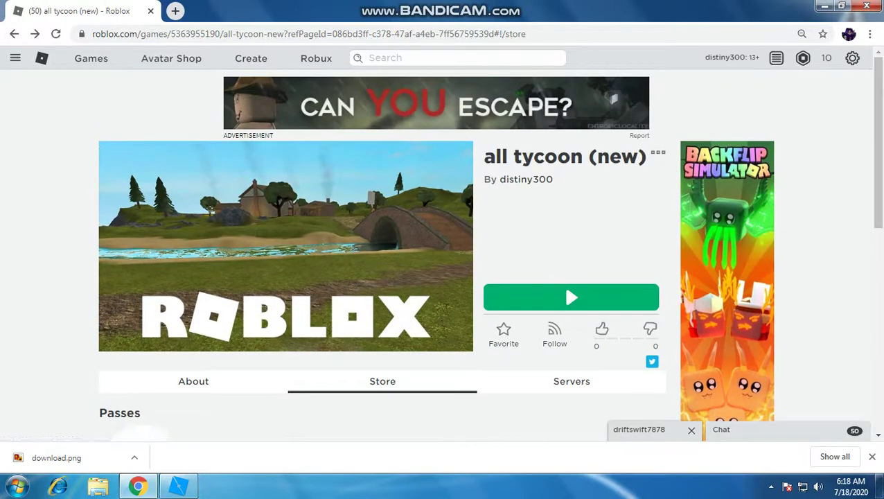
- Launch the all tycoon (new) game with the Roblox player and dismiss the download and install prompt
scroll(237, 423, down, 1)
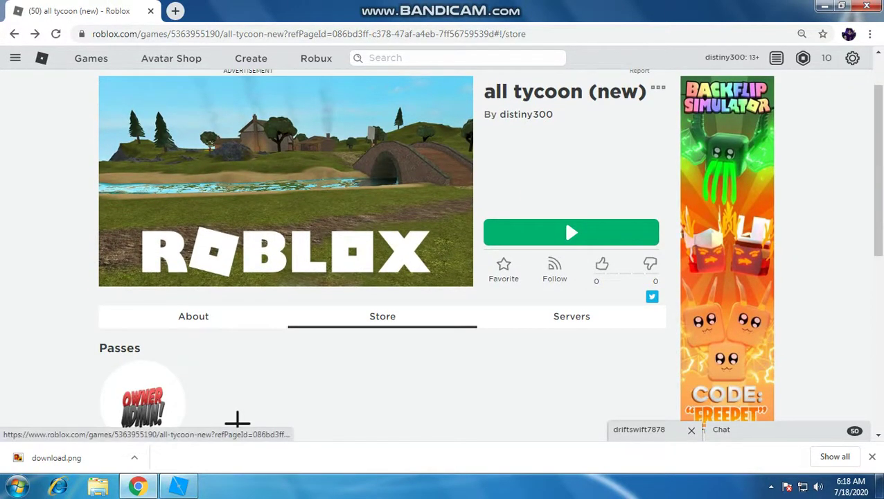
click(578, 232)
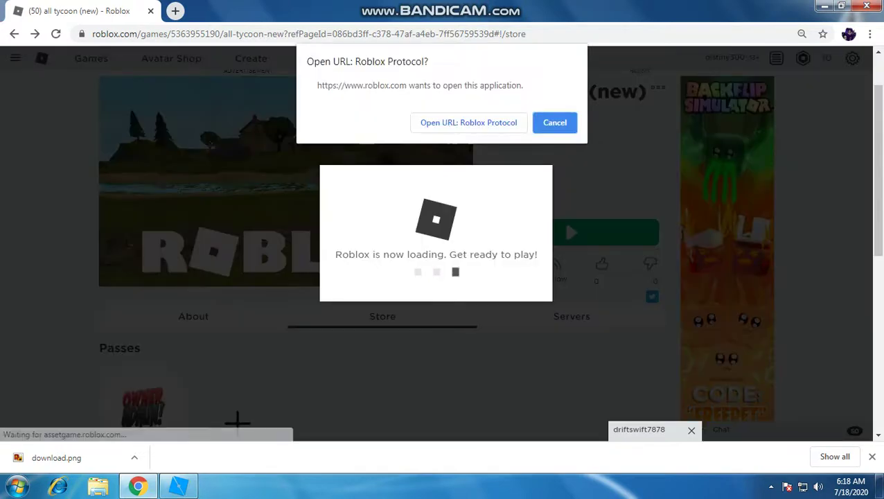
click(483, 122)
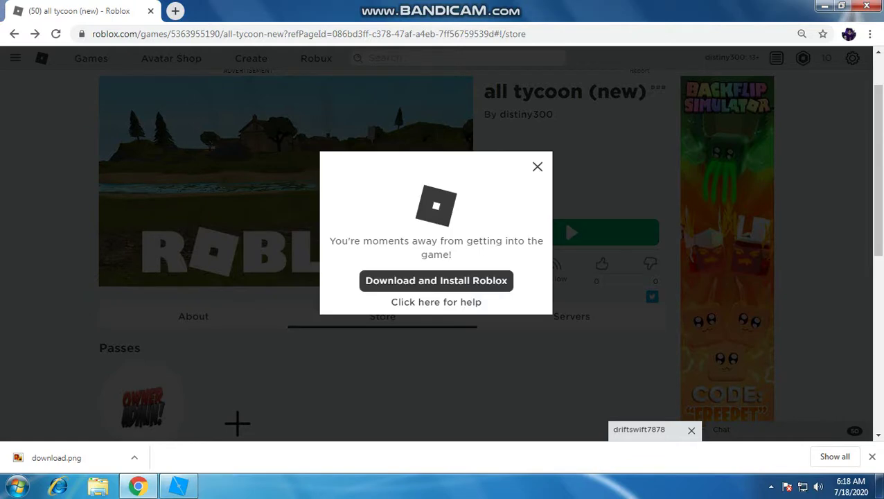
key(Escape)
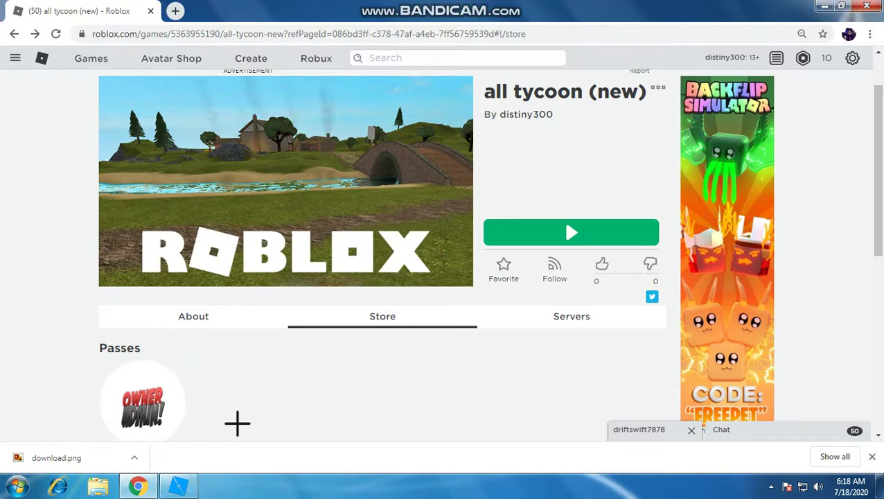
click(175, 10)
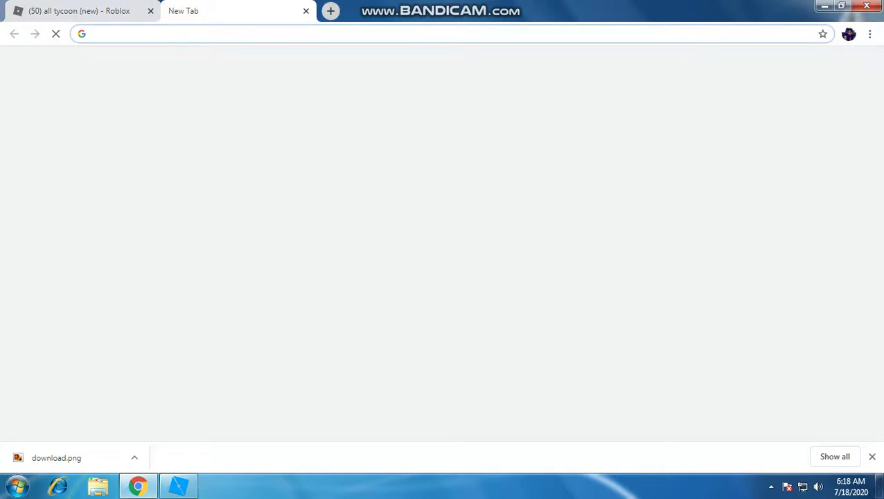
click(305, 11)
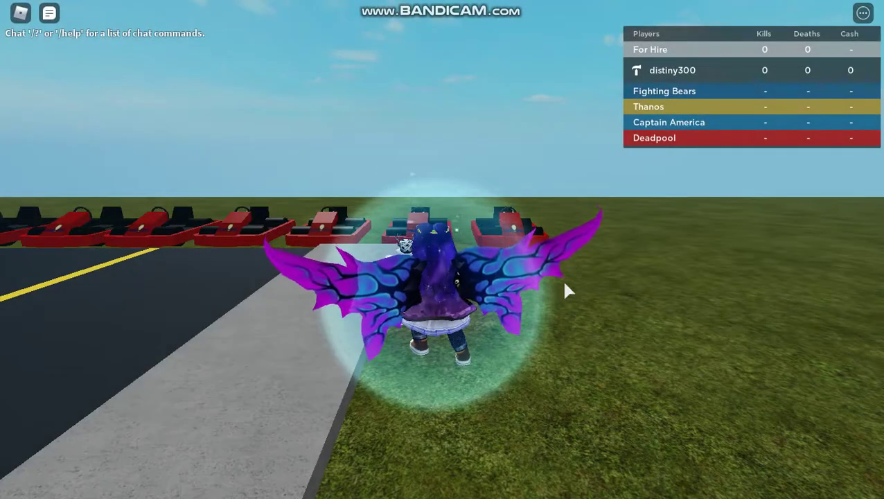
- Look around the game world towards the tree and light pole, and leave the game
right_drag(604, 268, 603, 269)
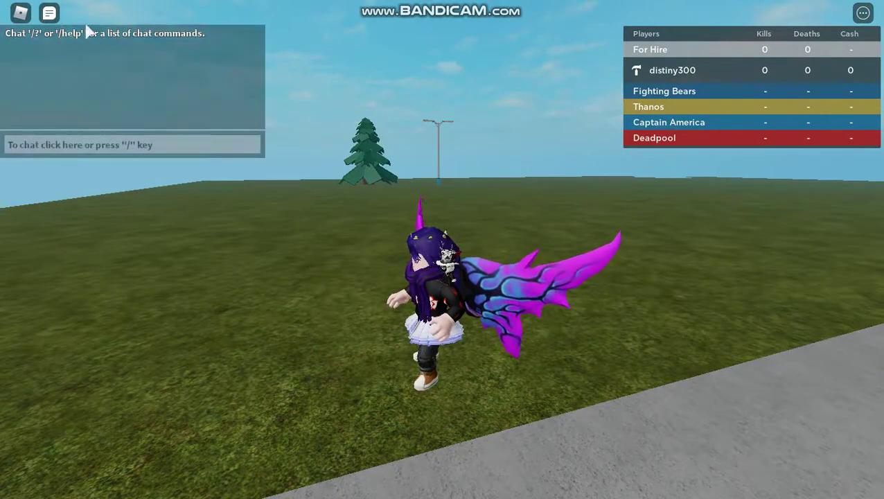
click(20, 14)
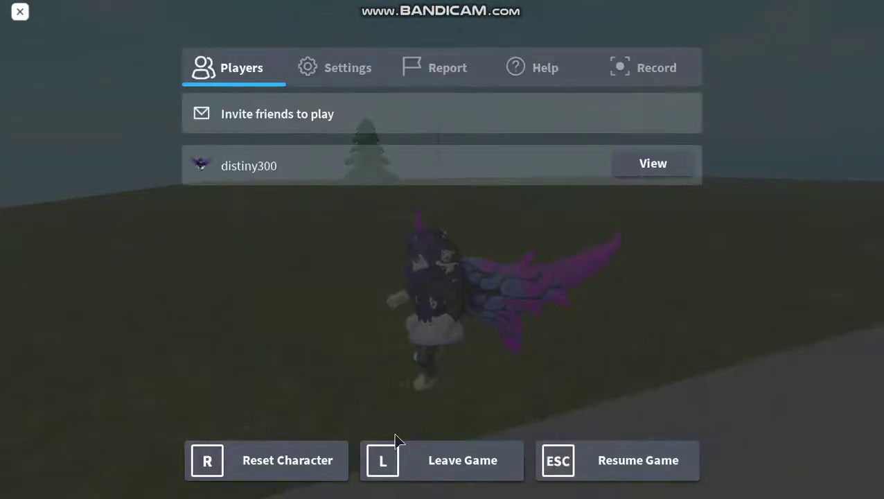
click(427, 455)
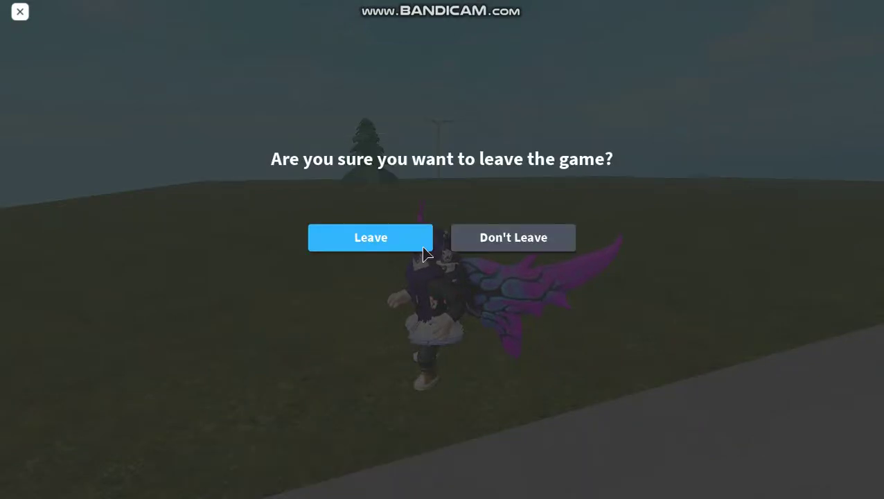